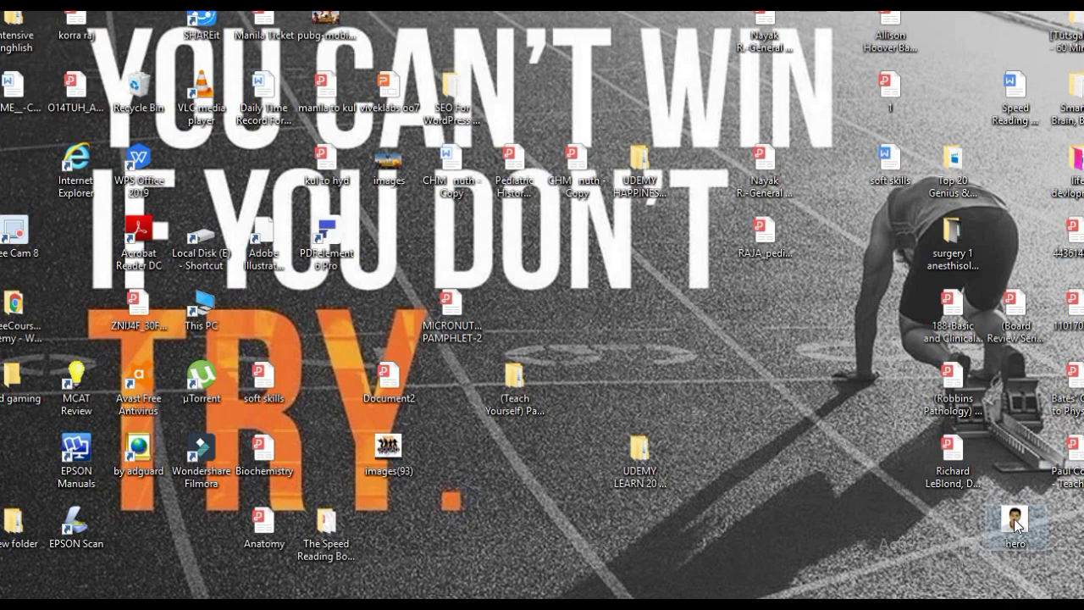
# Open the 'hero' photo from the desktop in Paint via Open with.
pyautogui.rightClick(1015, 524)
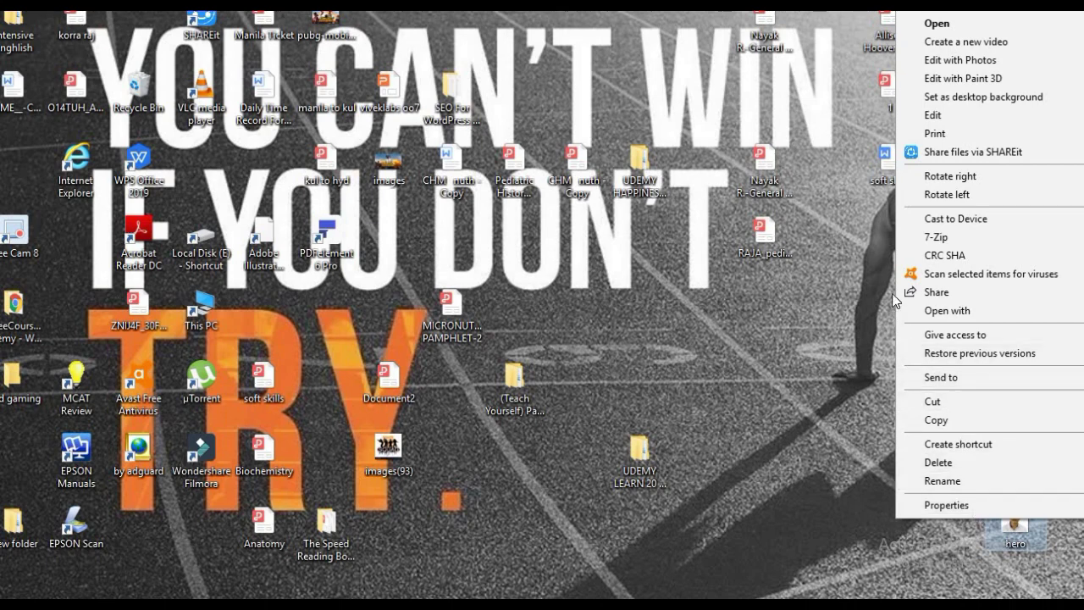
pyautogui.moveTo(934, 315)
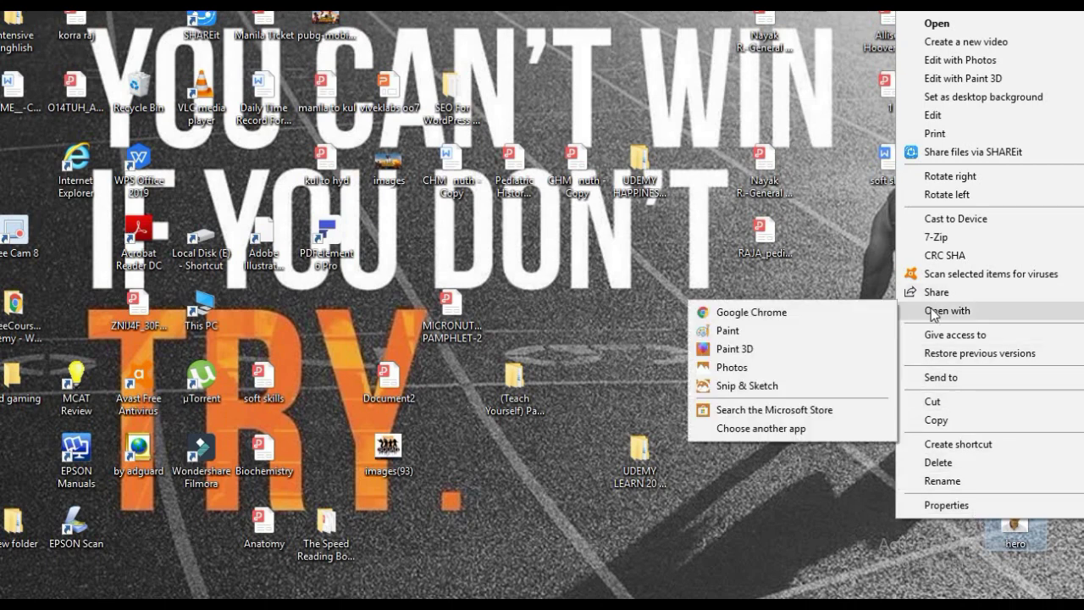
pyautogui.click(796, 330)
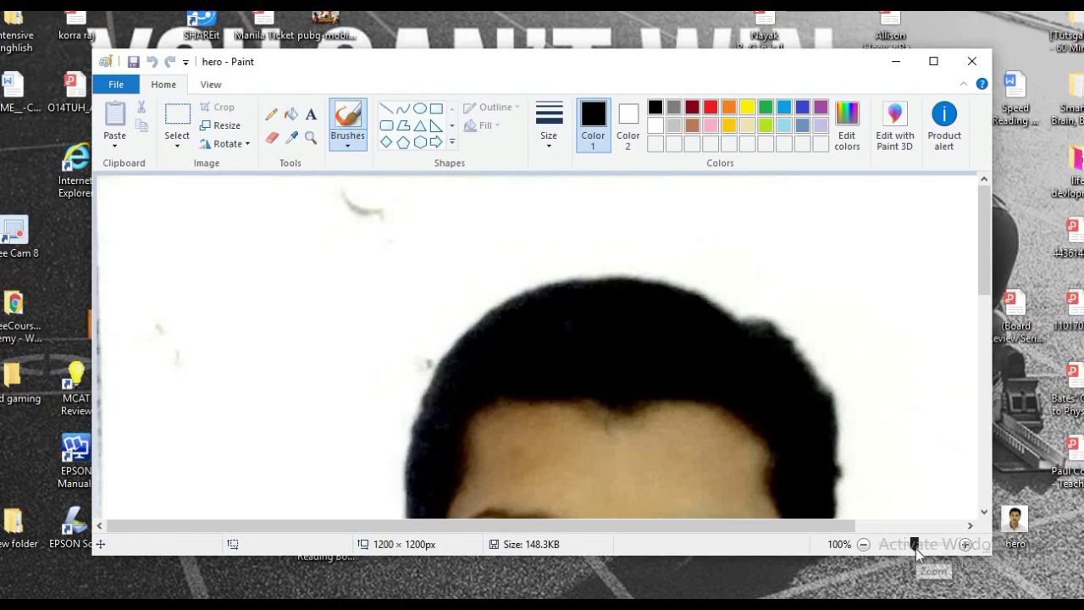
# Zoom out from 100% to 25% so the whole hero photo is visible.
pyautogui.moveTo(916, 547); pyautogui.dragTo(892, 545)
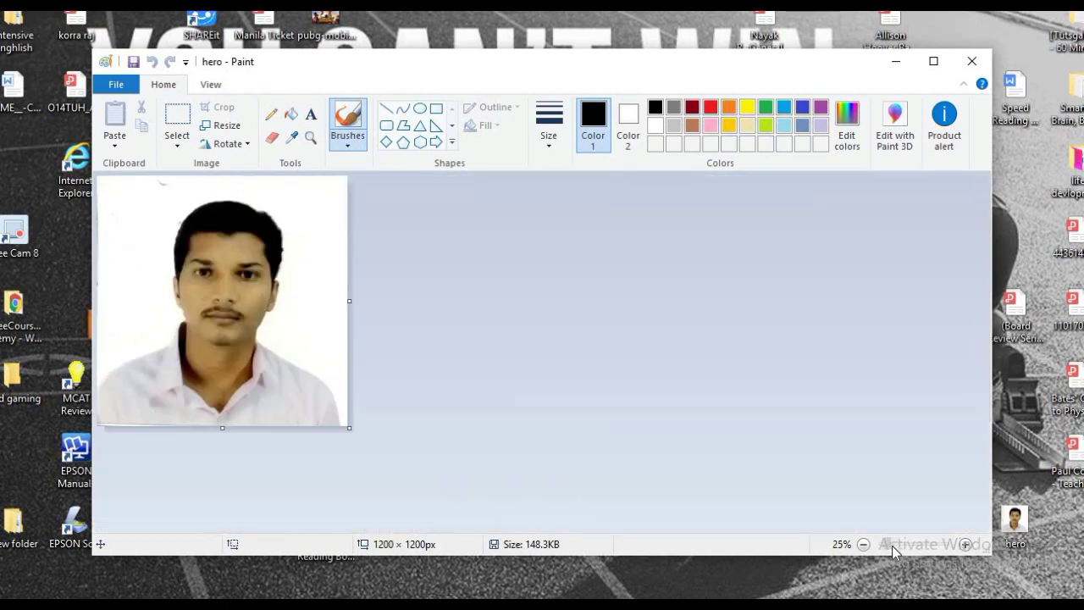
# In Resize, choose Pixels, unlock aspect ratio, and enter 1200 for Horizontal and Vertical.
pyautogui.click(225, 128)
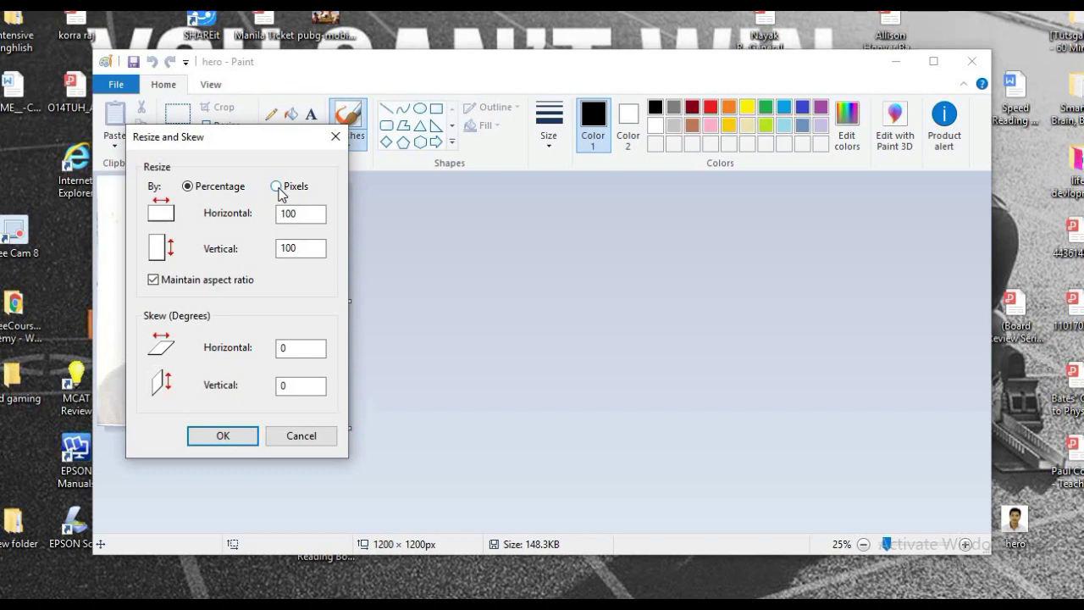
pyautogui.click(278, 188)
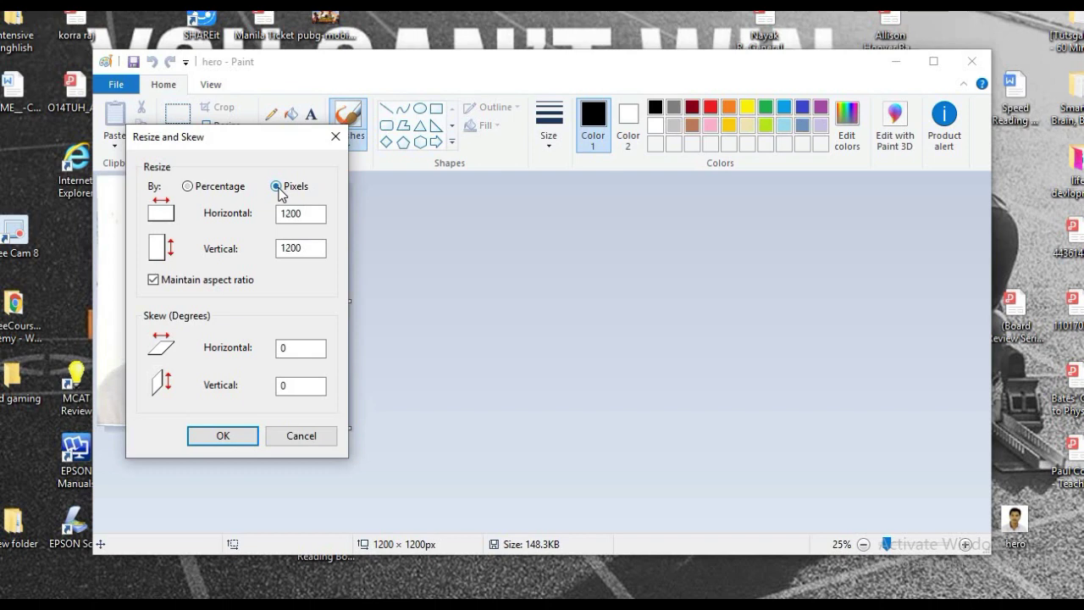
pyautogui.click(154, 282)
pyautogui.click(310, 213)
pyautogui.doubleClick(309, 213)
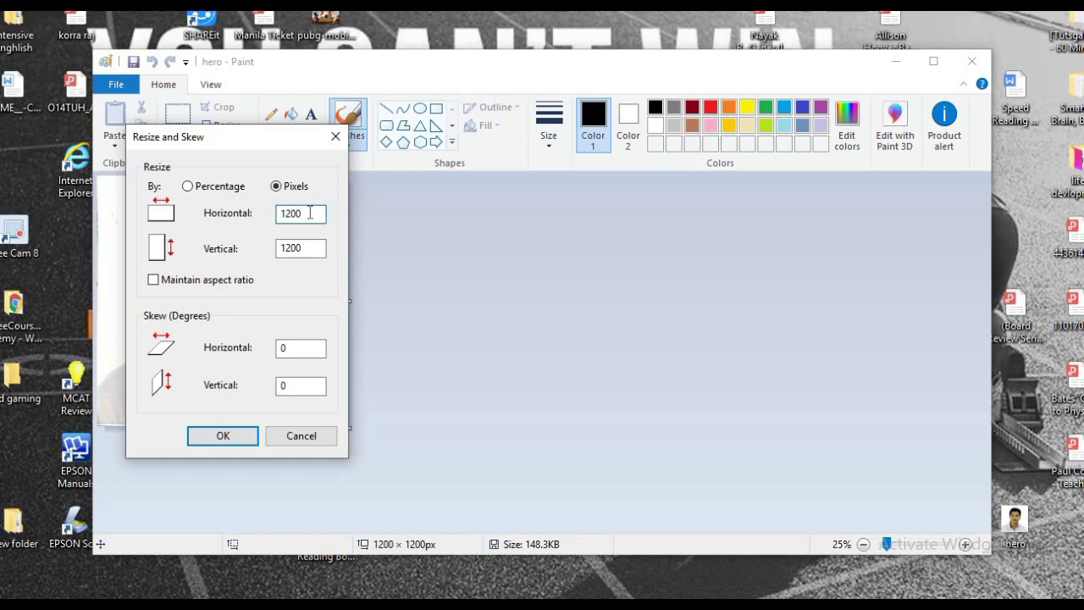
pyautogui.press('BackSpace')
pyautogui.press('BackSpace')
pyautogui.press('BackSpace')
pyautogui.press('BackSpace')
pyautogui.write('1200')
pyautogui.click(309, 248)
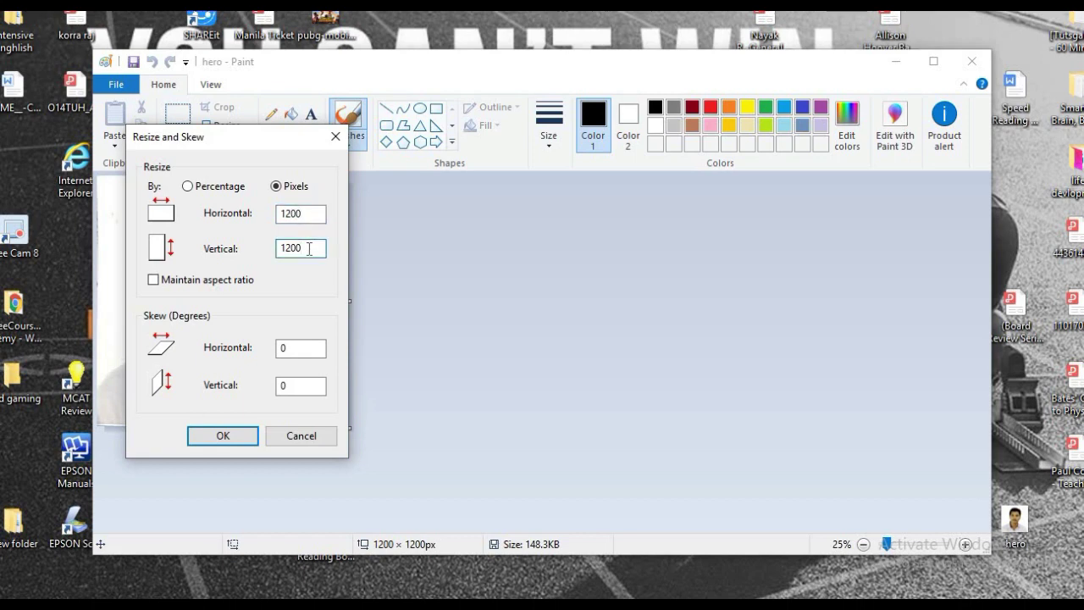
pyautogui.press('BackSpace')
pyautogui.press('BackSpace')
pyautogui.press('BackSpace')
pyautogui.press('BackSpace')
pyautogui.write('1200')
# Confirm the 1200 × 1200 resize and save the hero photo.
pyautogui.click(239, 436)
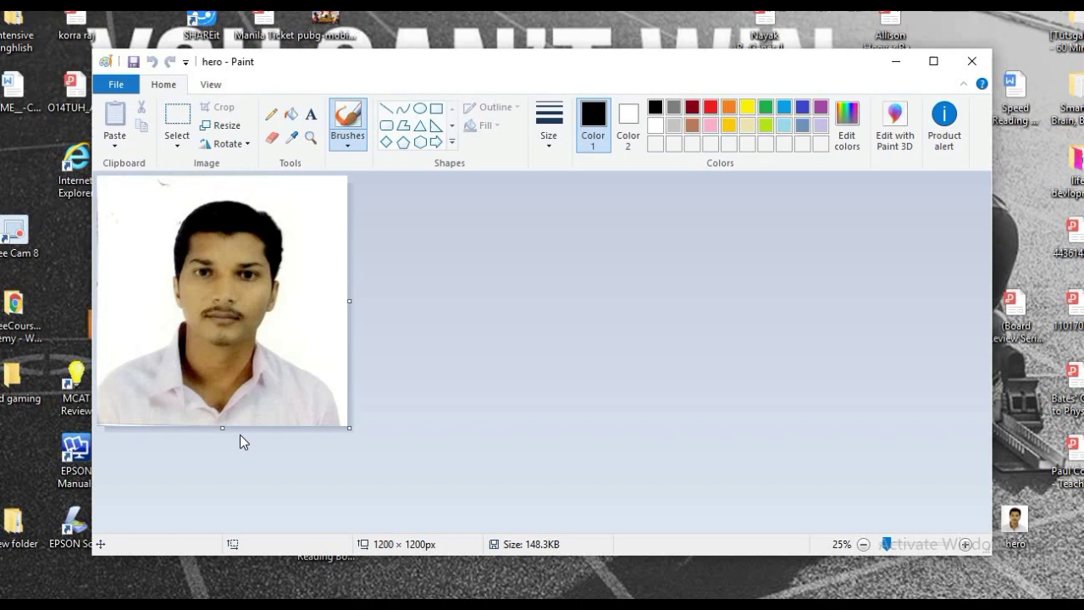
pyautogui.click(122, 85)
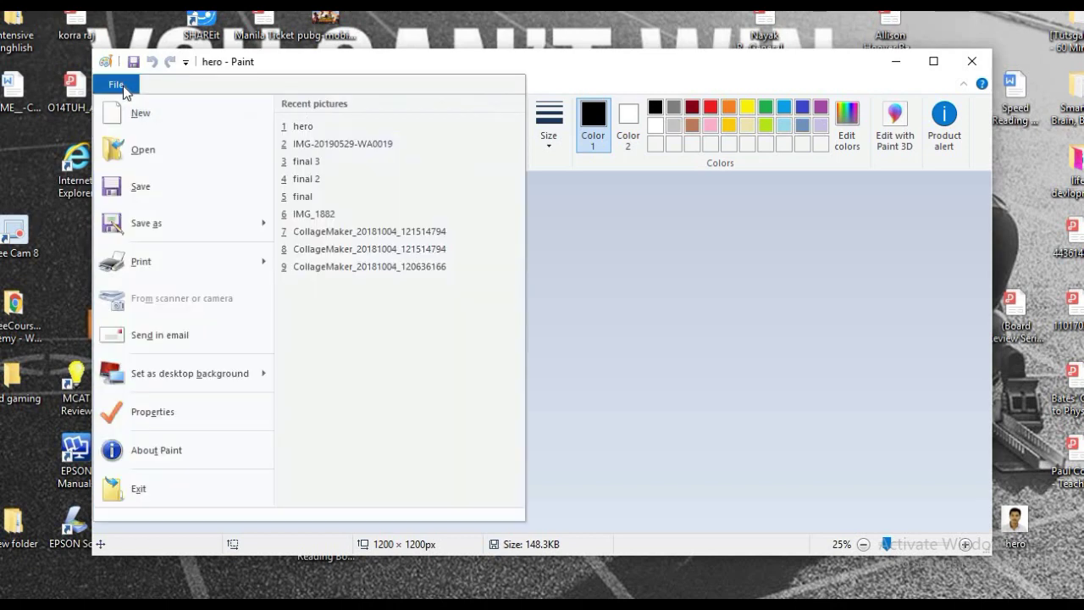
pyautogui.click(159, 201)
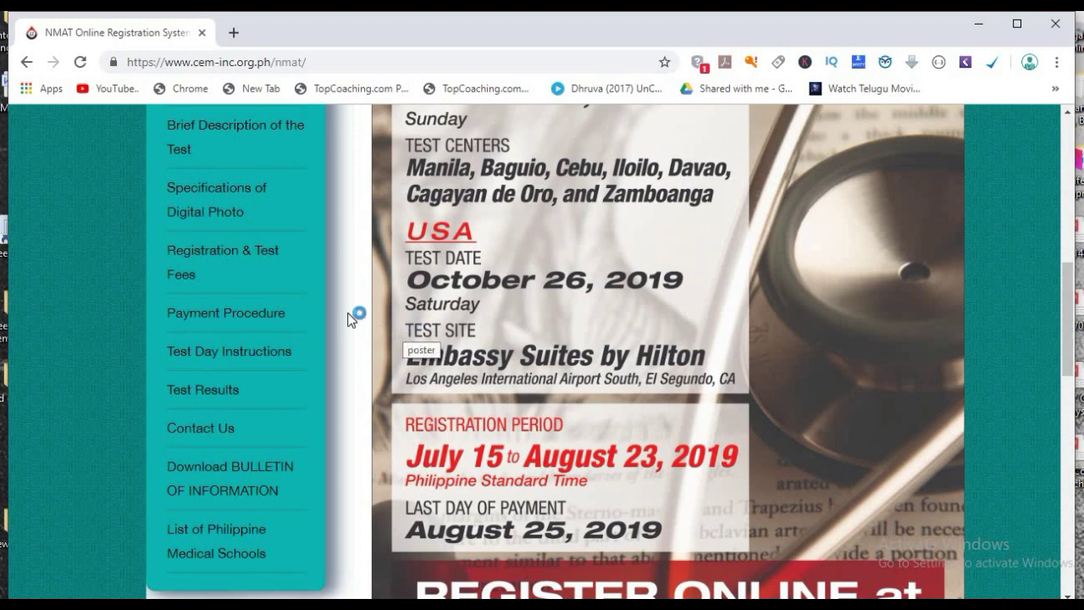
# Open the NMAT Specifications of Digital Photo page and scroll to Photo Dimensions.
pyautogui.click(224, 216)
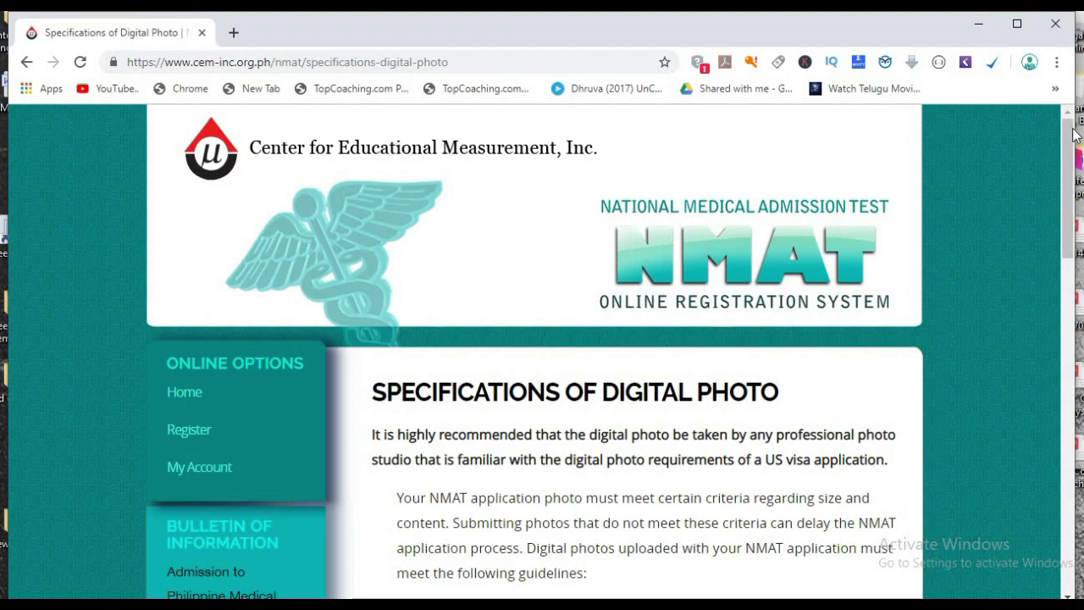
pyautogui.moveTo(1072, 138); pyautogui.dragTo(1079, 292)
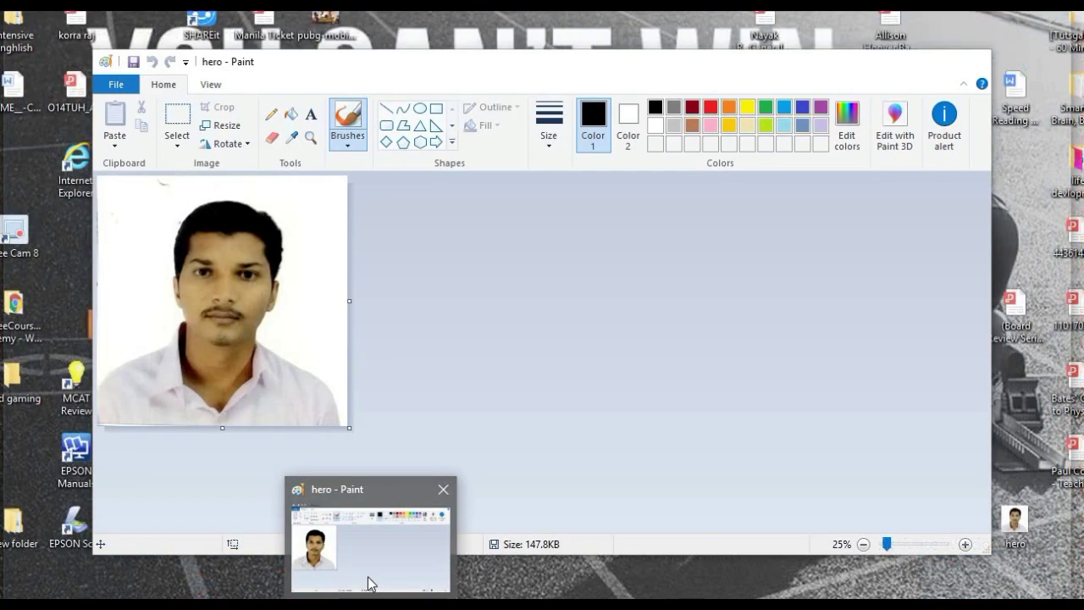
# Switch back to Paint, check the size in Resize under Pixels, then close without applying.
pyautogui.click(368, 581)
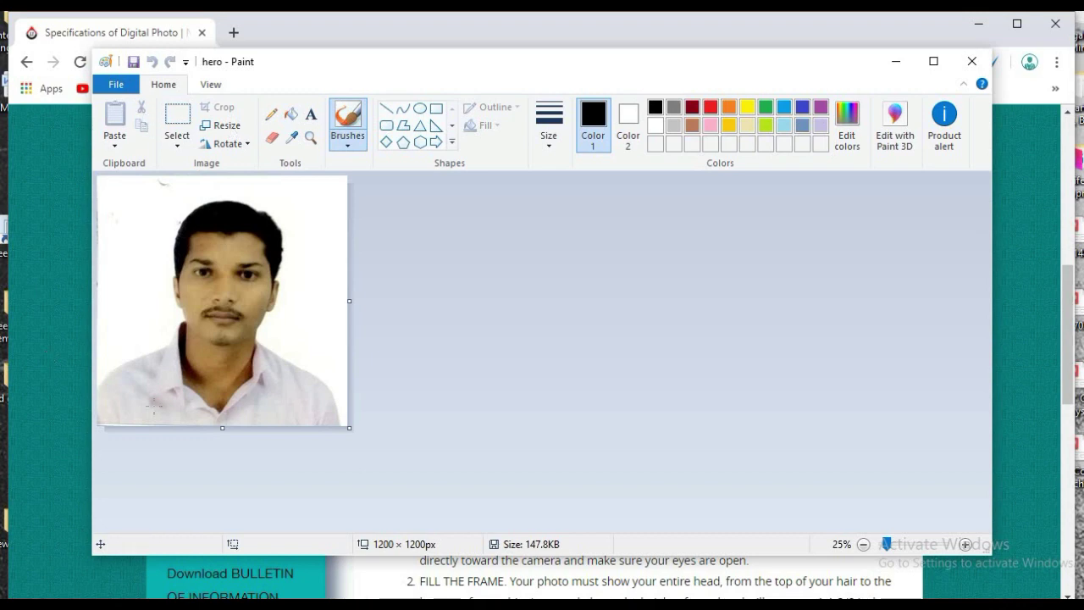
pyautogui.click(236, 132)
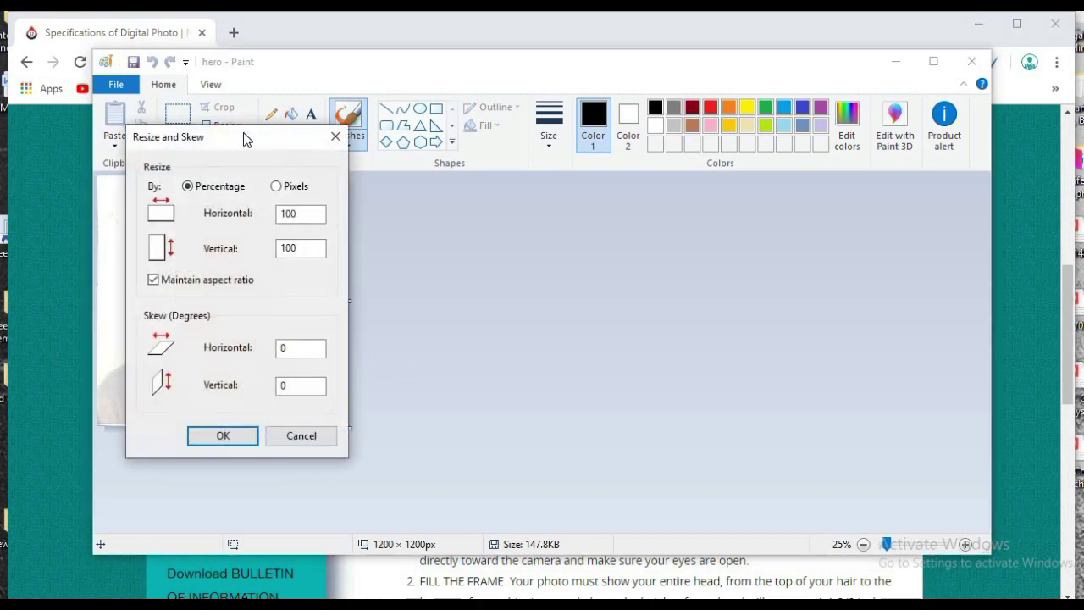
pyautogui.click(276, 187)
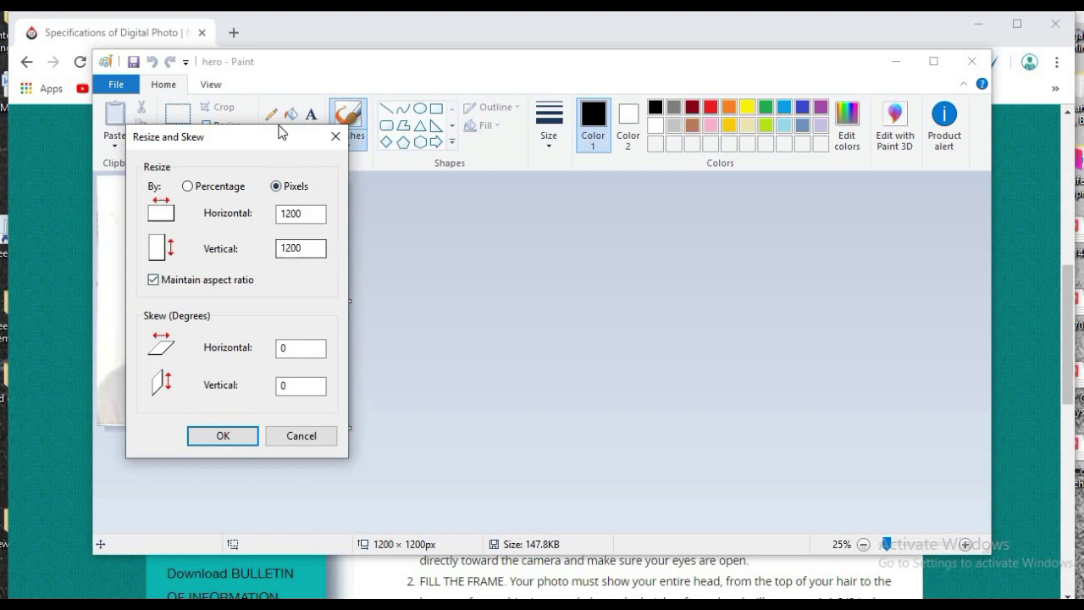
pyautogui.press('BackSpace')
pyautogui.press('BackSpace')
pyautogui.press('BackSpace')
pyautogui.press('BackSpace')
pyautogui.write('500')
pyautogui.click(335, 135)
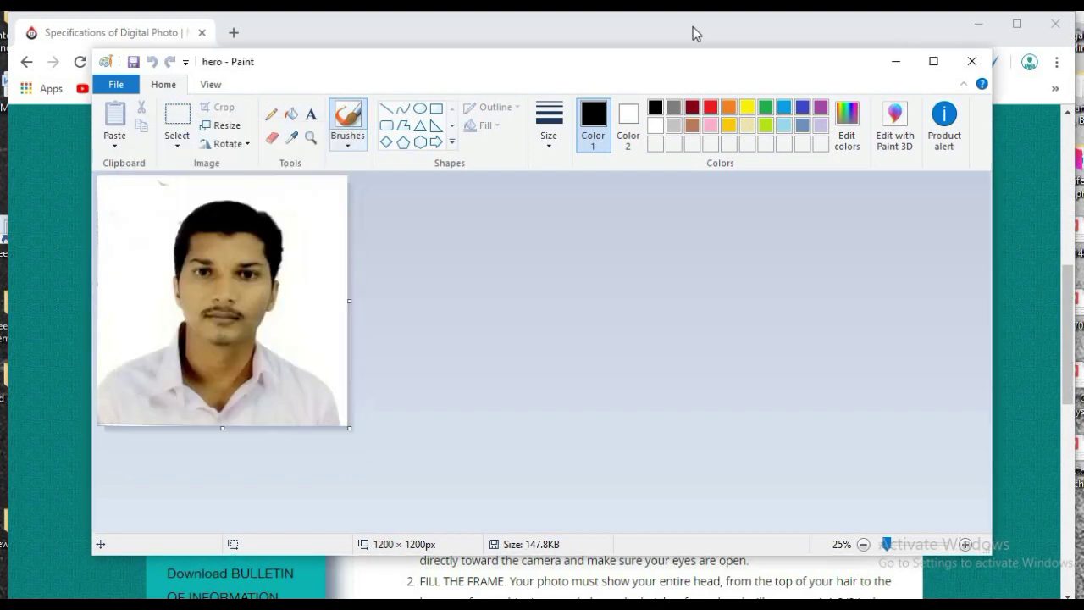